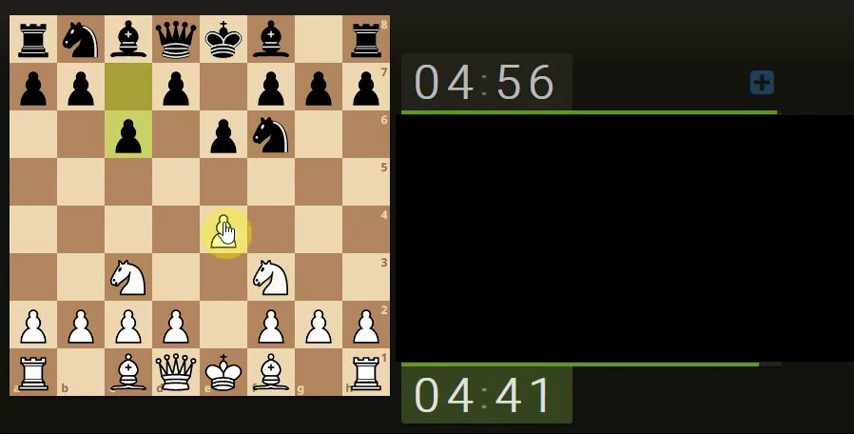
Play e5, d4 and Bd3, then capture en passant on d6
mouse_move(223, 231)
mouse_down()
mouse_move(232, 176)
mouse_move(229, 184)
mouse_up()
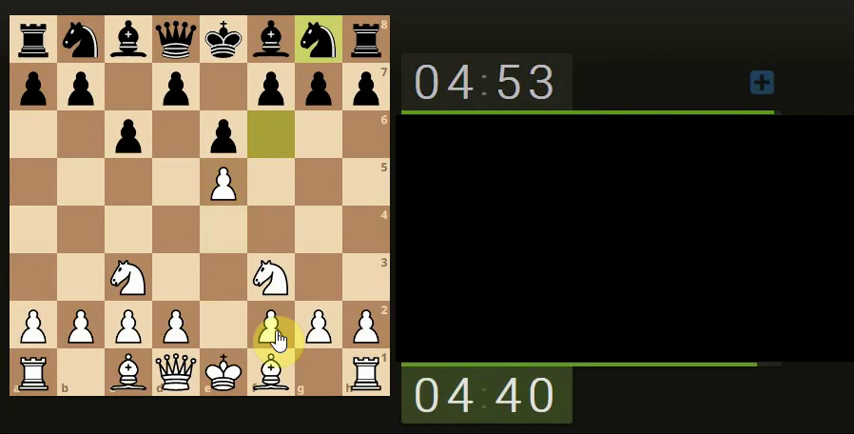
drag(187, 326, 172, 229)
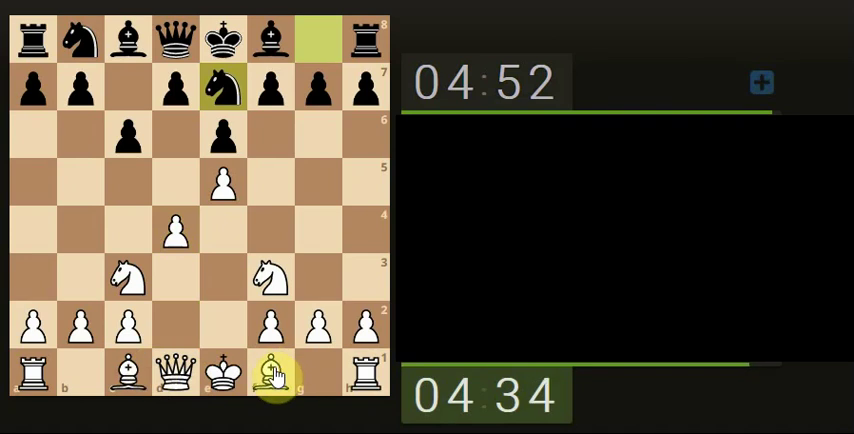
click(275, 375)
drag(275, 375, 179, 288)
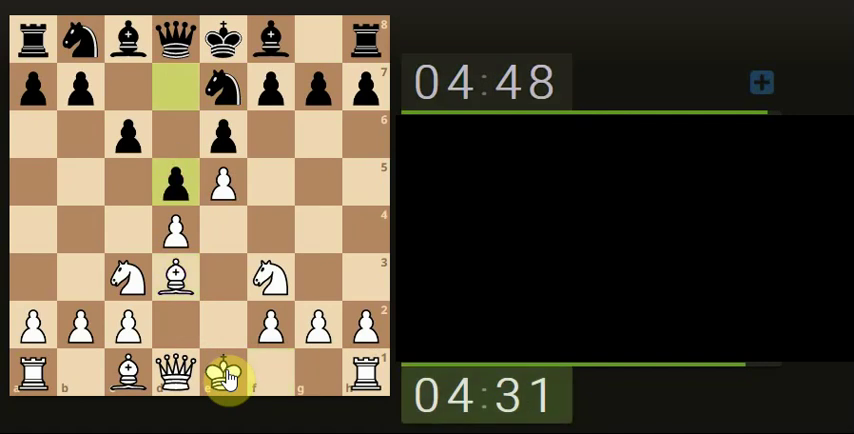
drag(220, 185, 176, 135)
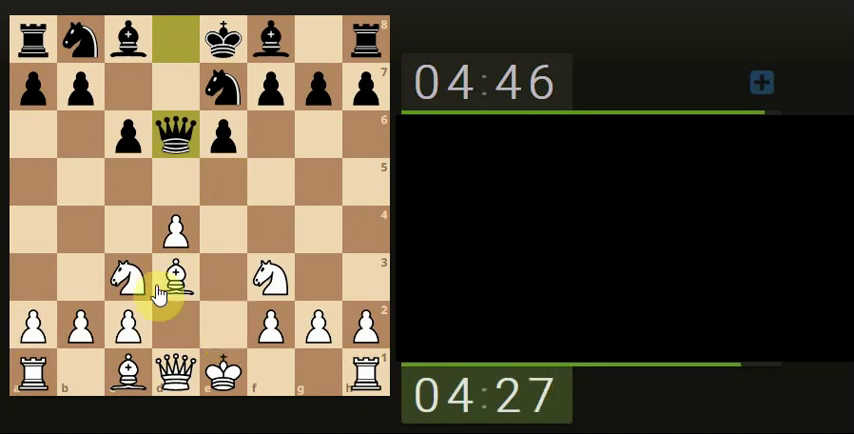
Route the knight via e4 to c5, develop the bishop to f4, and castle kingside
drag(128, 280, 222, 235)
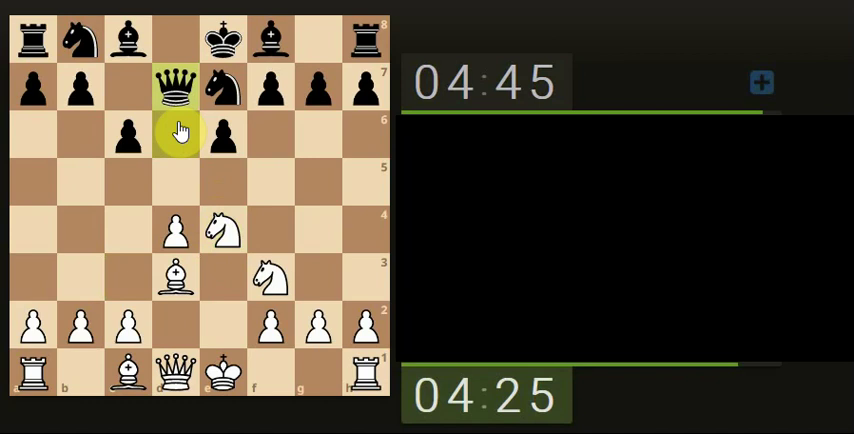
drag(225, 242, 128, 178)
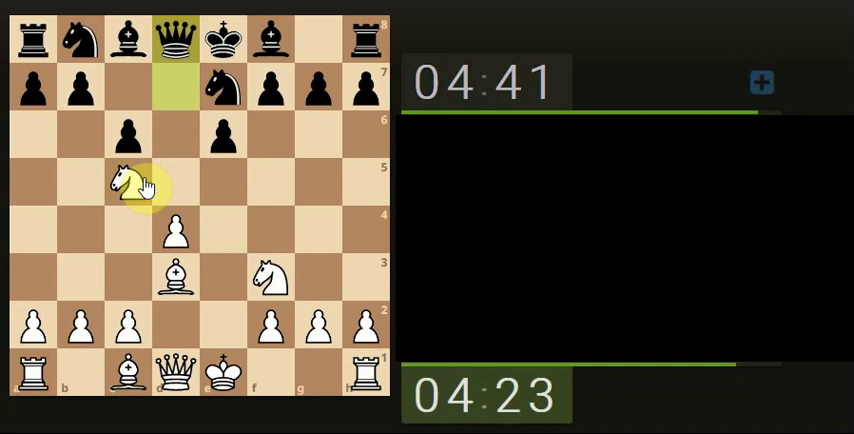
drag(140, 370, 273, 232)
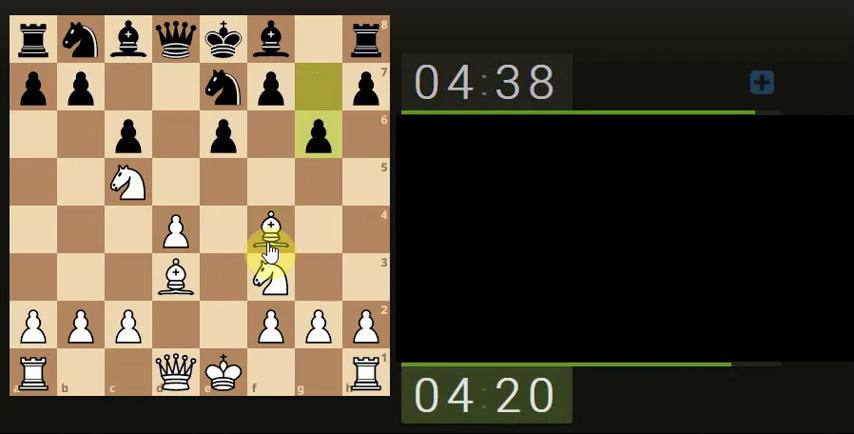
drag(223, 374, 336, 372)
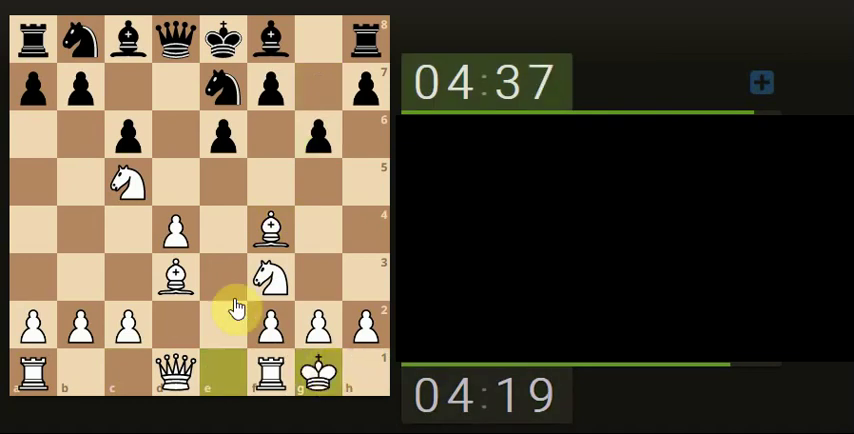
Play c3 and Qb3, circling the d4 and b7 pawns
drag(132, 324, 130, 272)
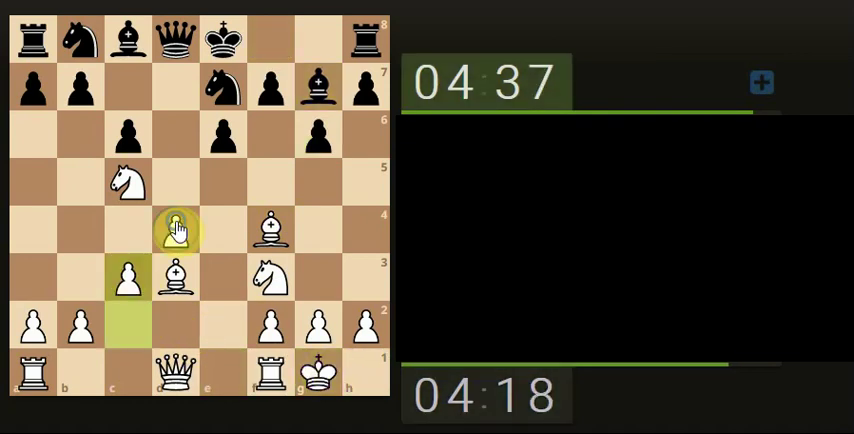
right_click(174, 230)
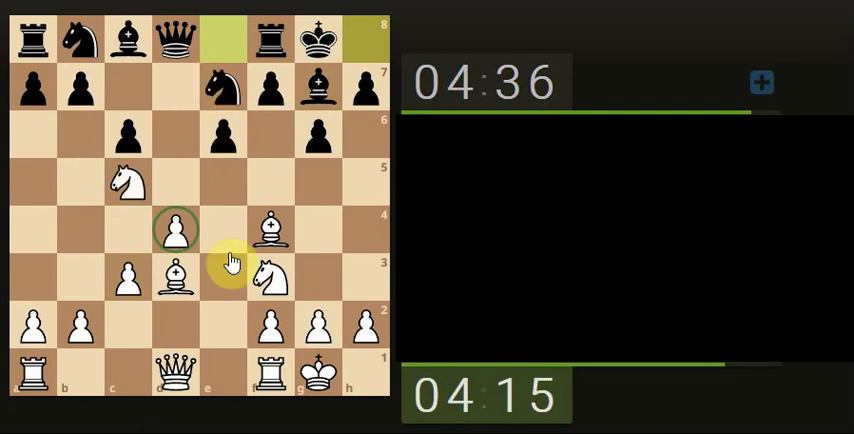
drag(176, 373, 65, 285)
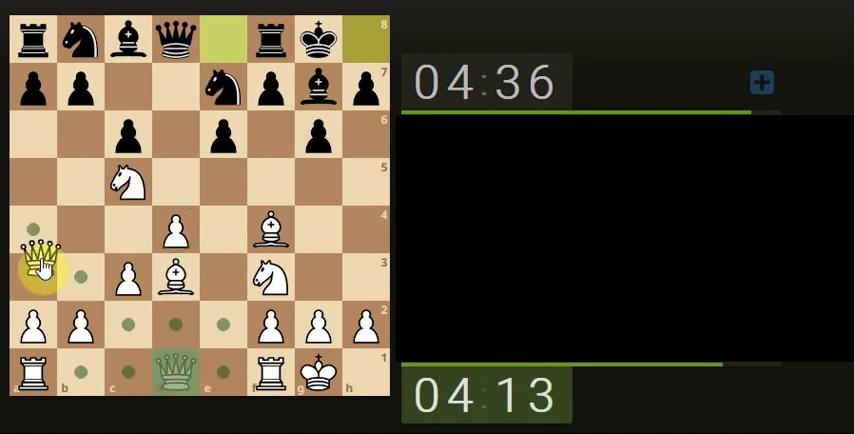
drag(176, 373, 77, 293)
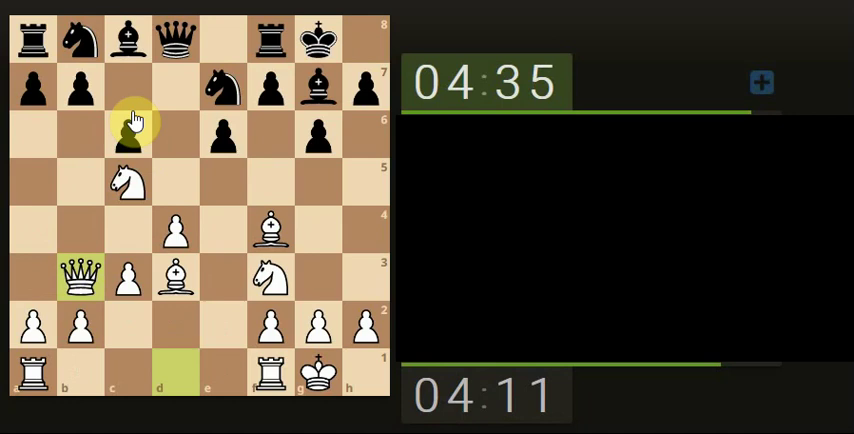
right_click(82, 92)
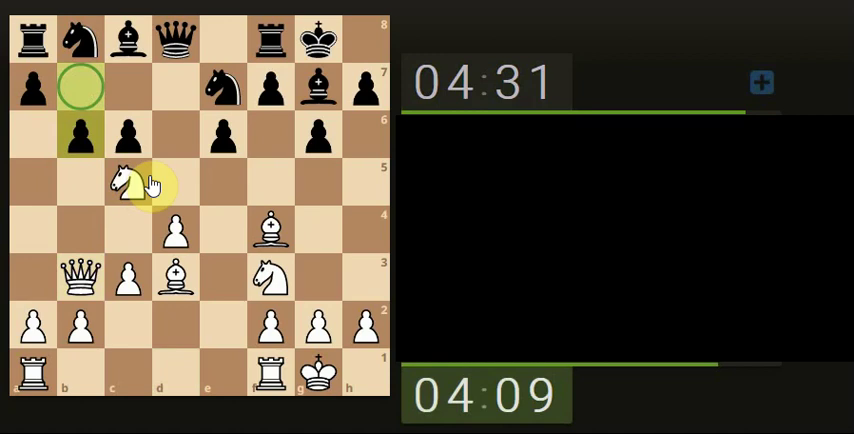
Trade minor pieces with Bxb8, Na6, Bxa6, Bc4 and Bxd5
mouse_move(285, 231)
mouse_down()
mouse_move(48, 38)
mouse_move(78, 40)
mouse_up()
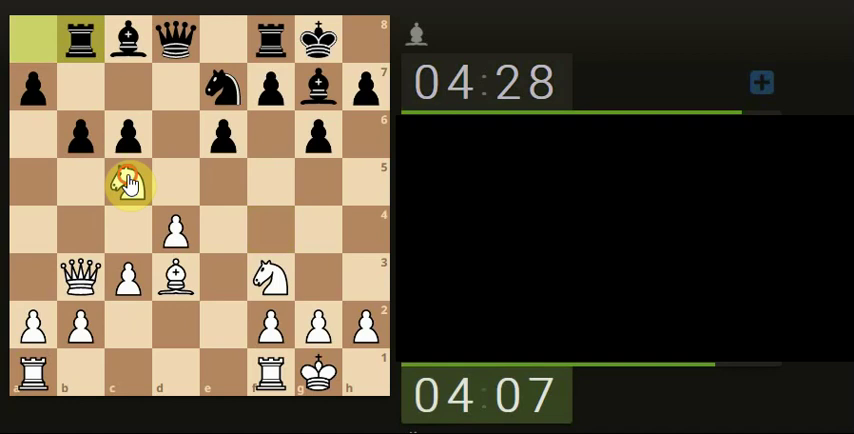
drag(130, 185, 33, 137)
click(177, 276)
click(28, 135)
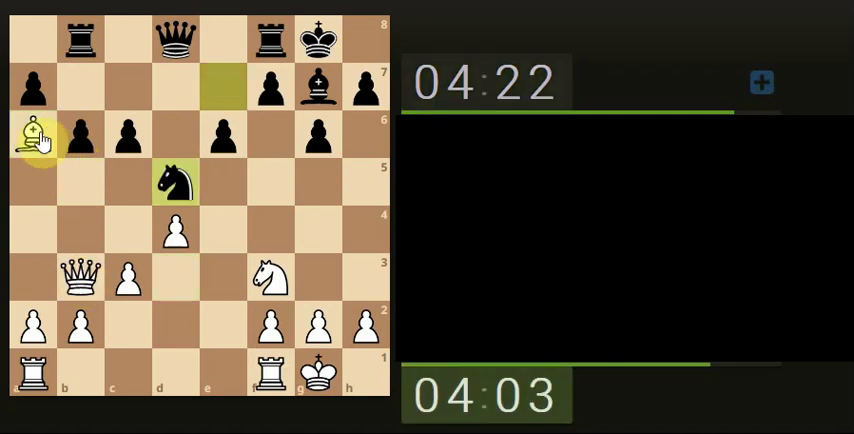
drag(33, 137, 128, 228)
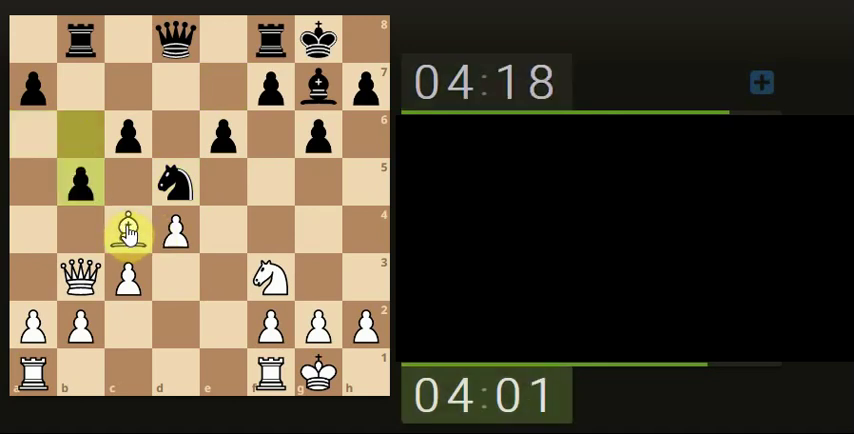
drag(127, 230, 175, 183)
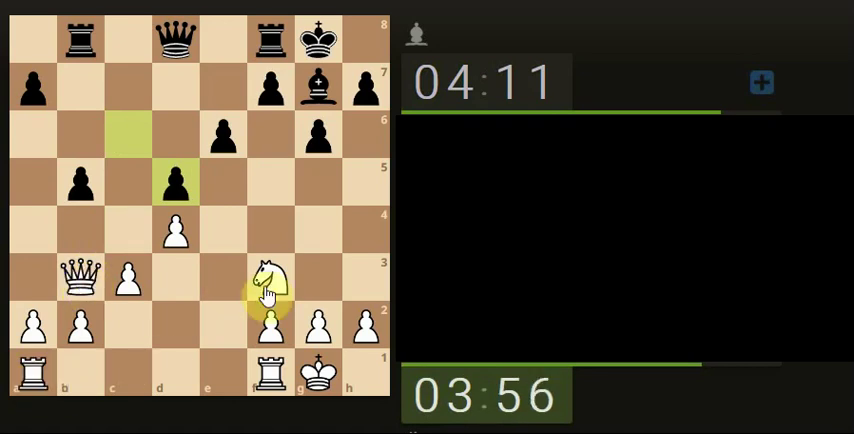
Play Rc1, then the queen to c2 and d3, then Re1
drag(40, 378, 135, 375)
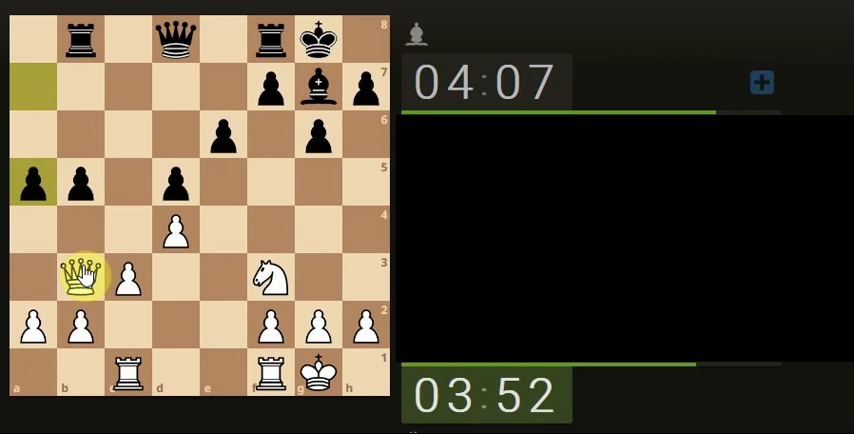
drag(83, 277, 135, 333)
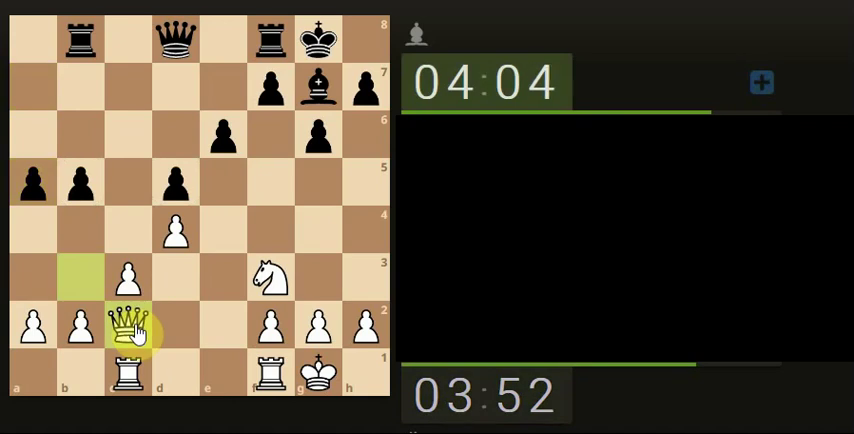
drag(135, 333, 175, 285)
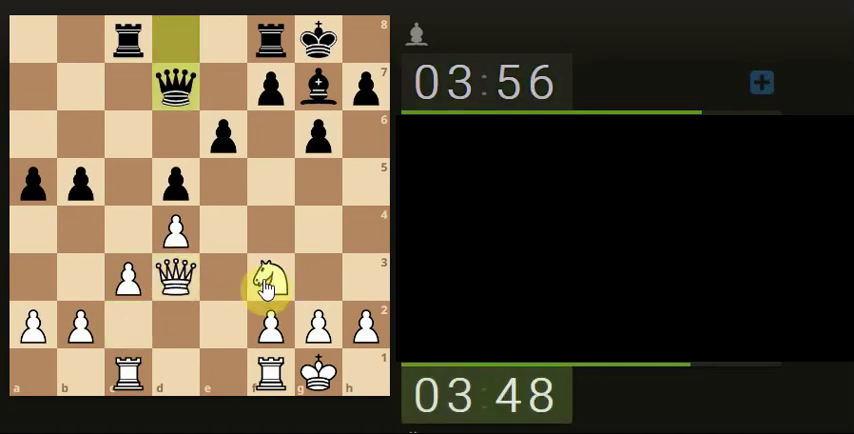
mouse_move(268, 382)
mouse_down()
mouse_move(213, 366)
mouse_move(222, 376)
mouse_up()
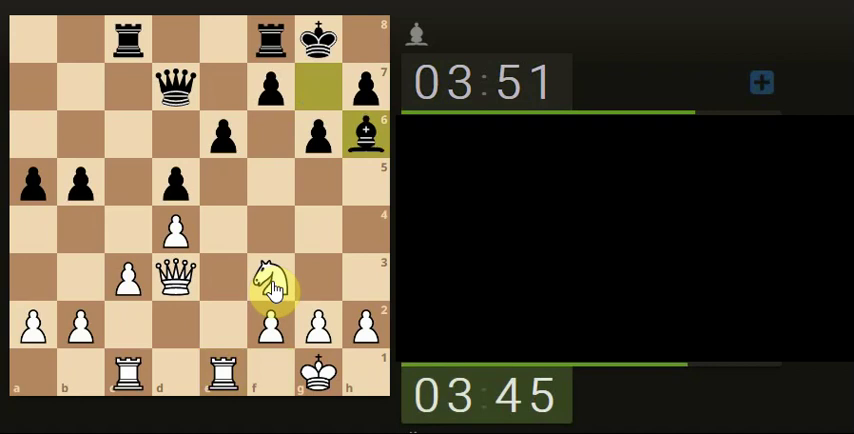
Play Rc2, Ne5 and a3
drag(140, 378, 140, 337)
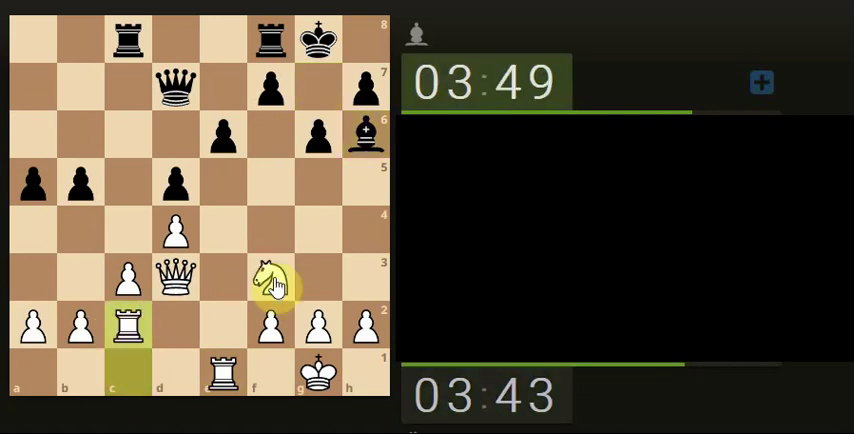
mouse_move(272, 285)
mouse_down()
mouse_move(210, 204)
mouse_move(216, 191)
mouse_up()
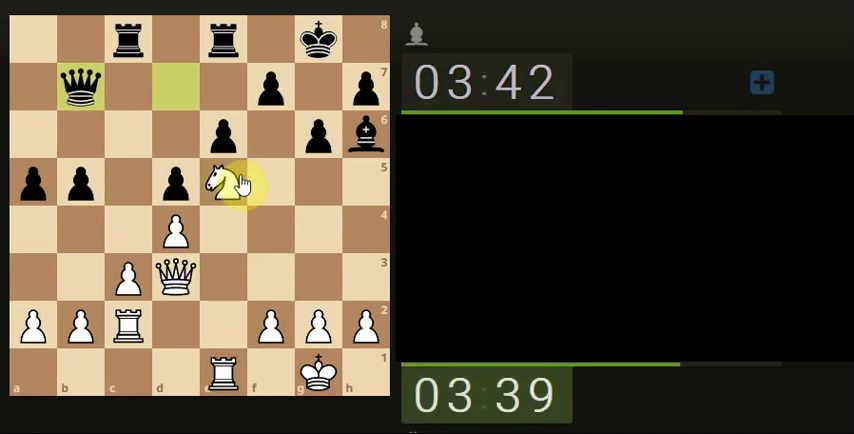
drag(31, 324, 32, 278)
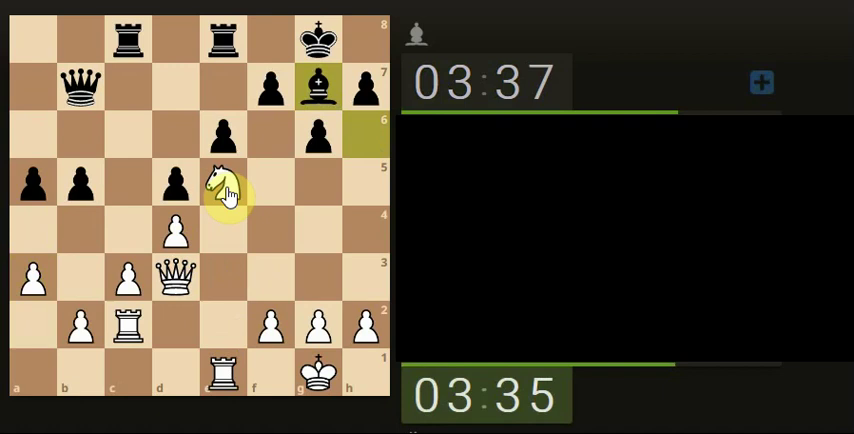
Mark the e5 knight and e1 rook, then play Ng4 and Qf3
right_click(226, 190)
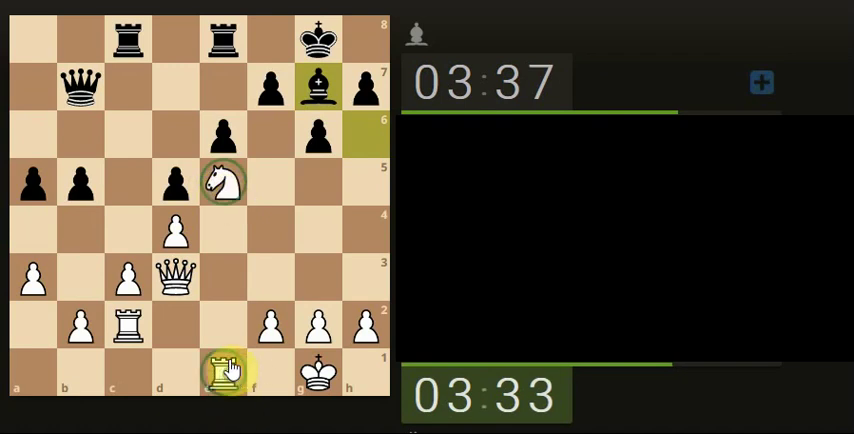
right_click(226, 371)
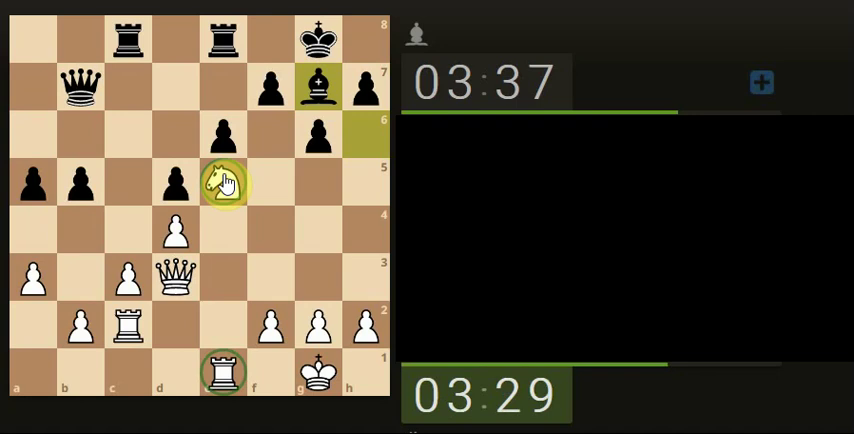
drag(224, 183, 322, 232)
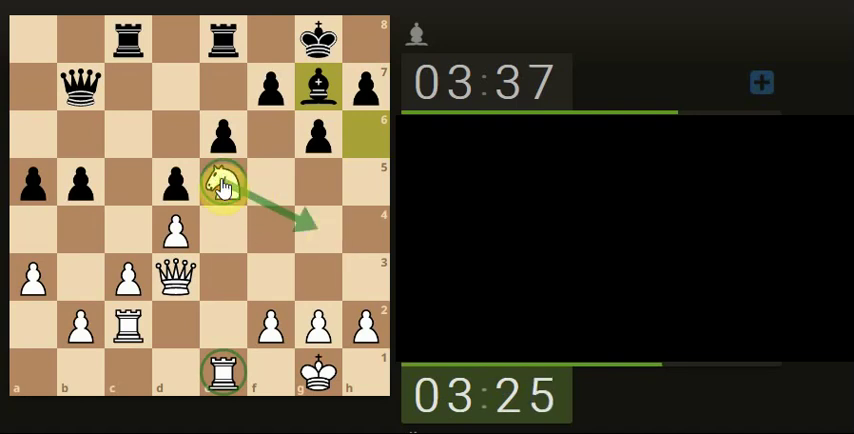
drag(222, 185, 318, 232)
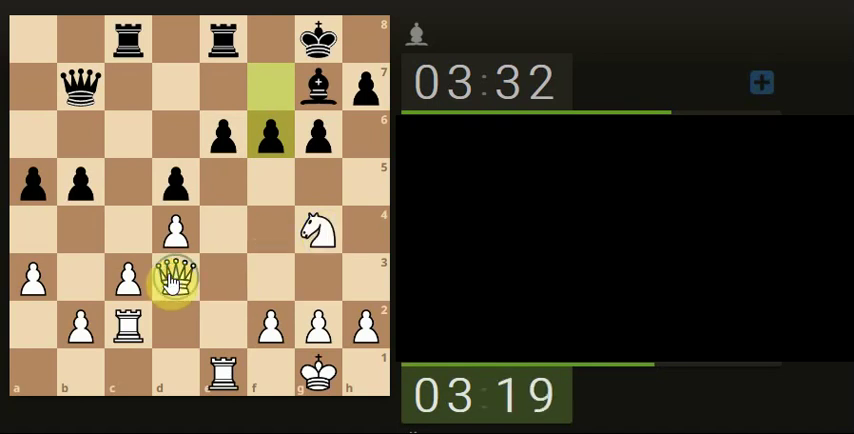
mouse_move(175, 282)
mouse_down()
mouse_move(297, 275)
mouse_move(281, 278)
mouse_up()
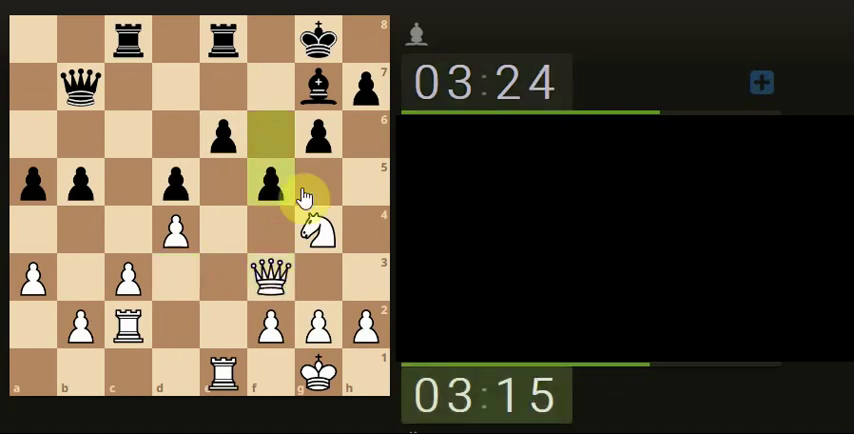
Return the knight to e5 and recapture there with the e1 rook
drag(317, 226, 222, 185)
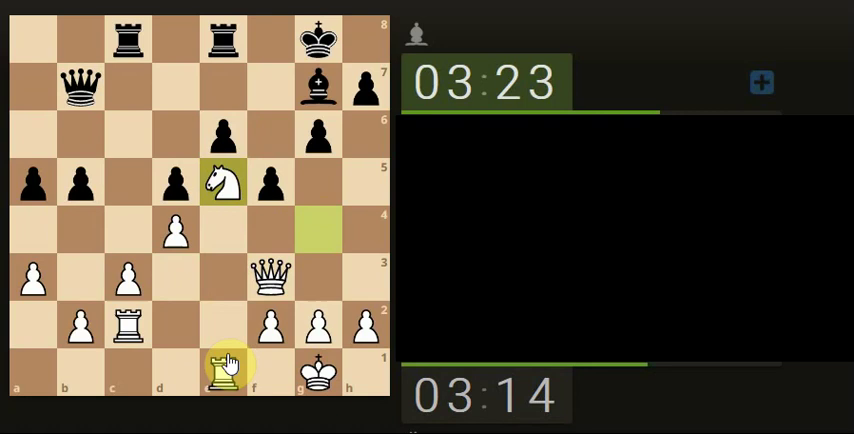
drag(225, 372, 225, 195)
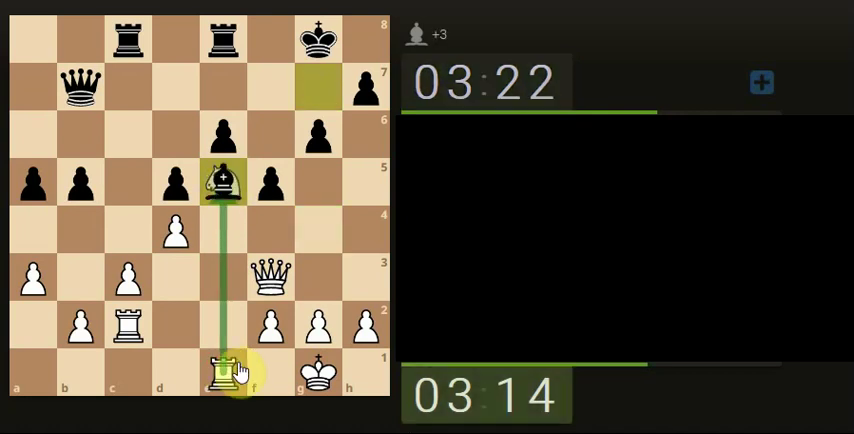
drag(225, 380, 225, 185)
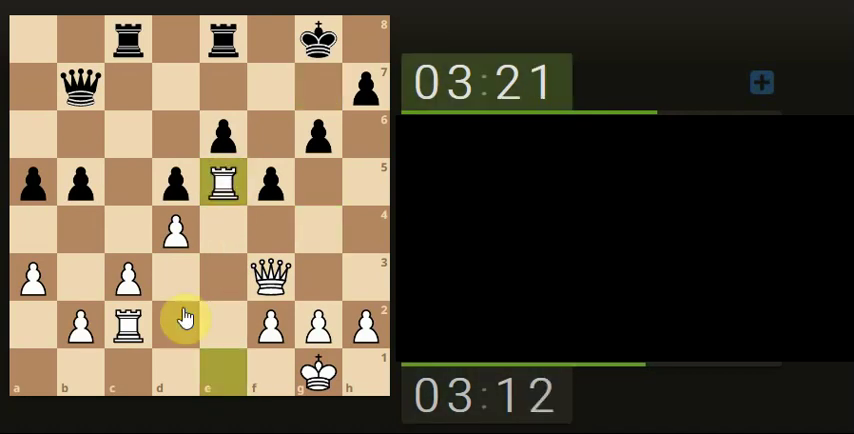
click(127, 326)
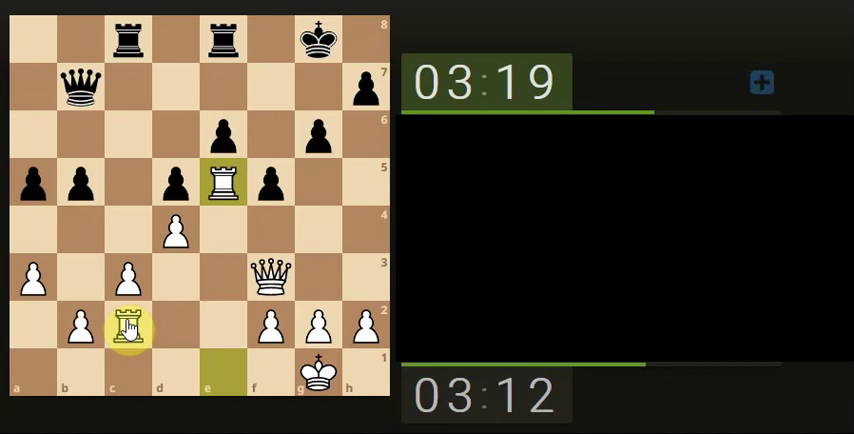
click(127, 326)
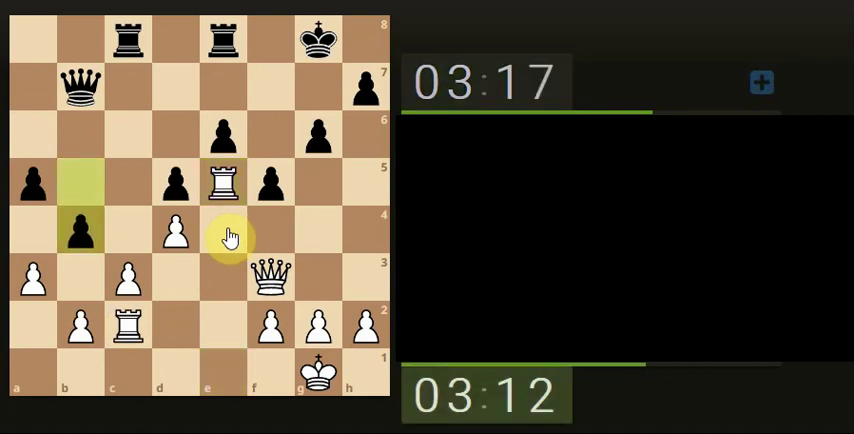
click(133, 326)
click(262, 188)
click(222, 140)
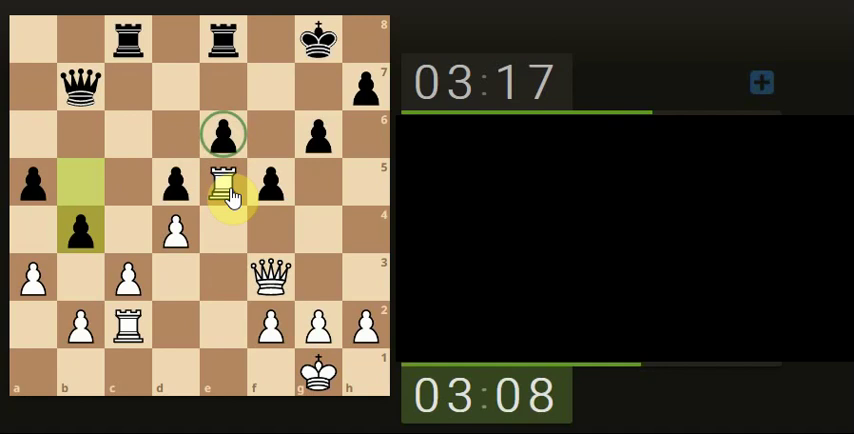
Annotate the board: circle d5 and g1, arrow from c2 to e2
right_click(177, 184)
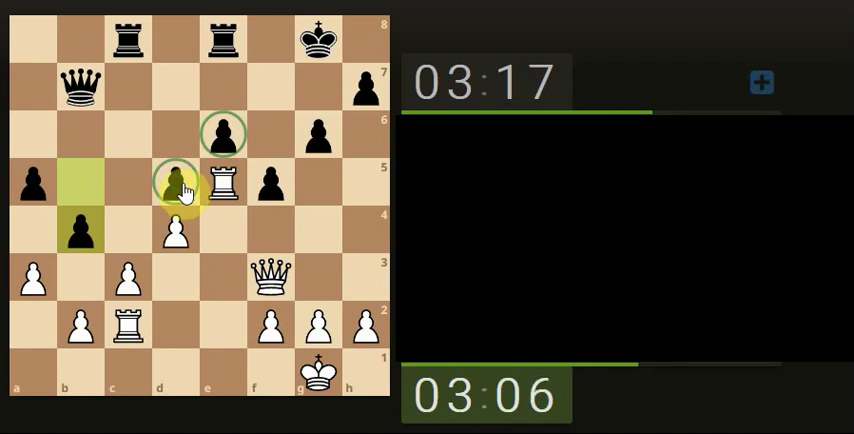
drag(126, 330, 233, 330)
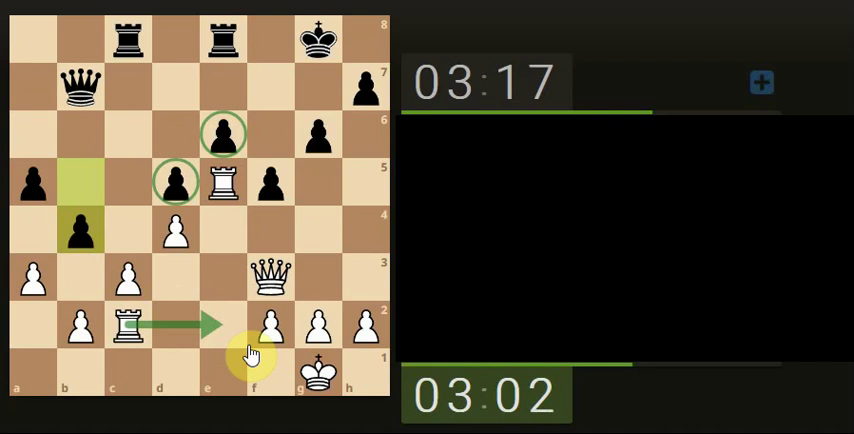
right_click(318, 375)
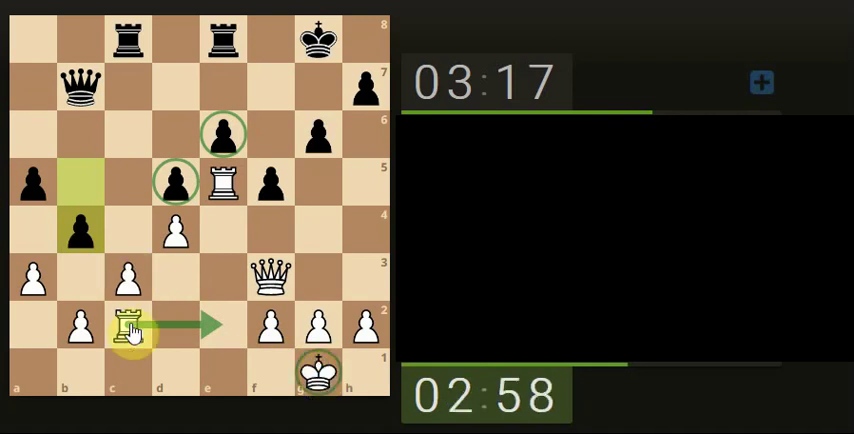
Play axb4, then push the c3 pawn to c4
drag(32, 282, 80, 230)
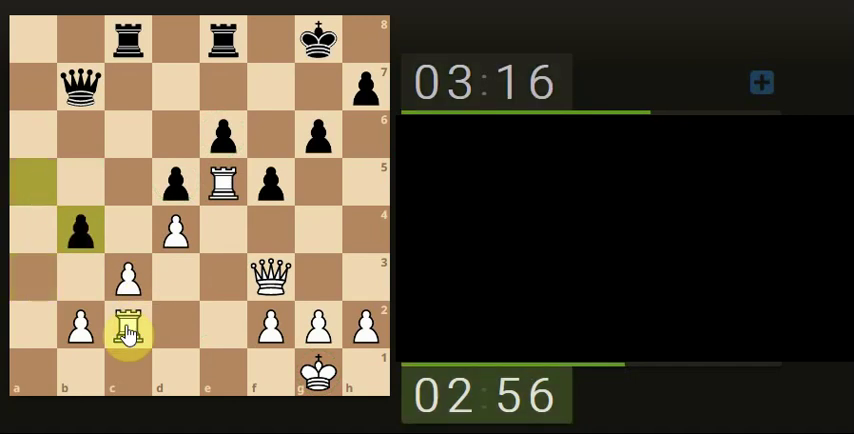
drag(130, 282, 130, 238)
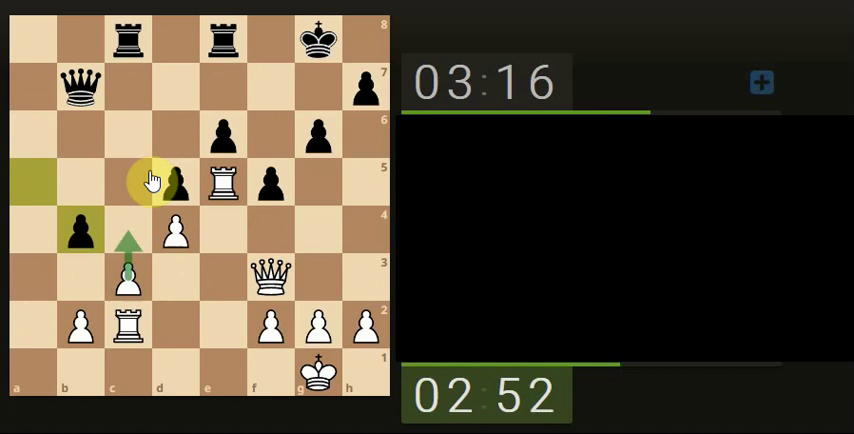
click(126, 284)
click(128, 230)
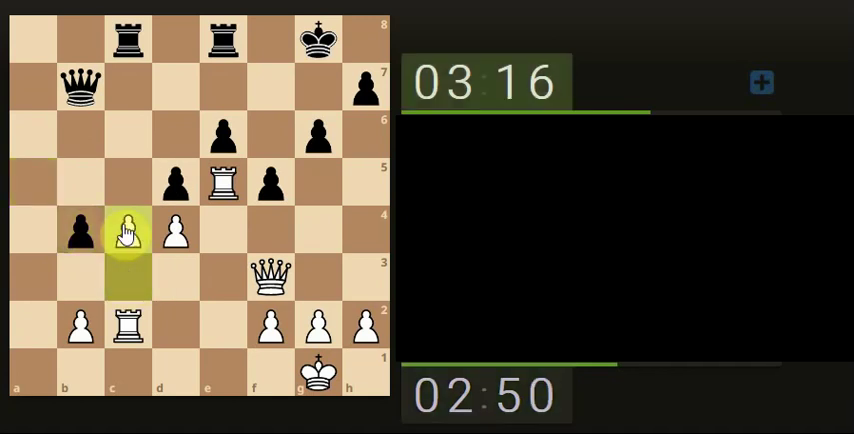
After Black's rook takes on c4, recapture with the c2 rook
drag(175, 192, 130, 228)
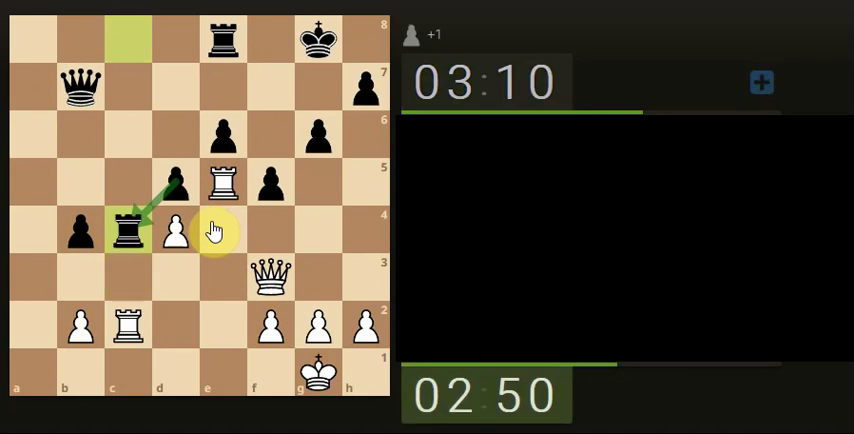
click(134, 336)
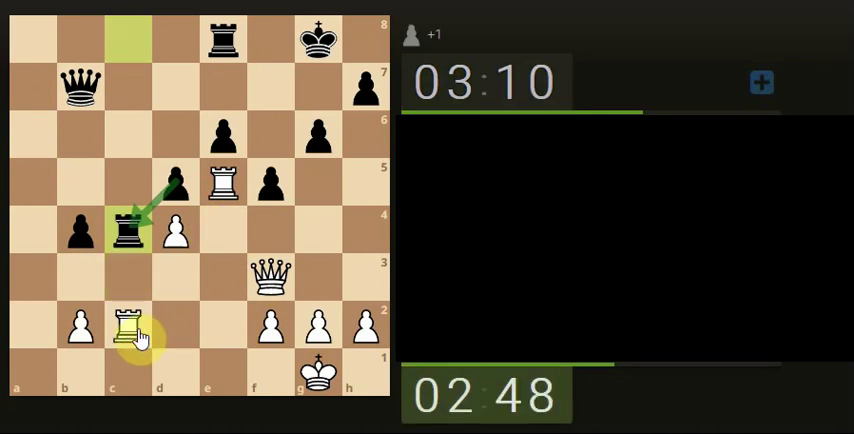
drag(134, 330, 132, 230)
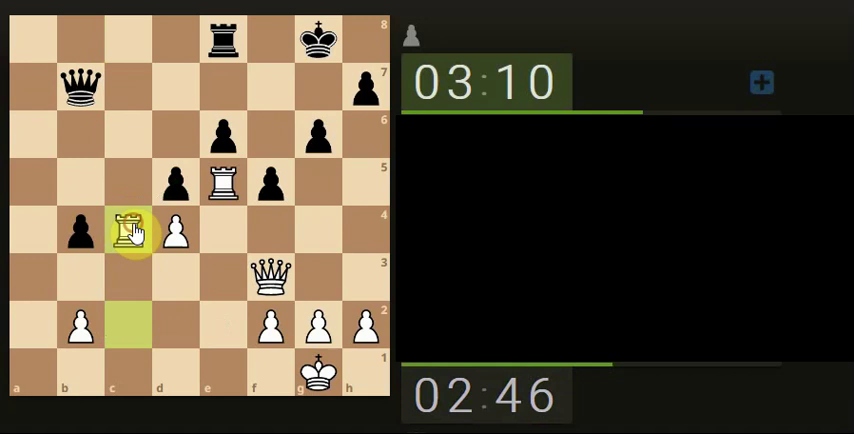